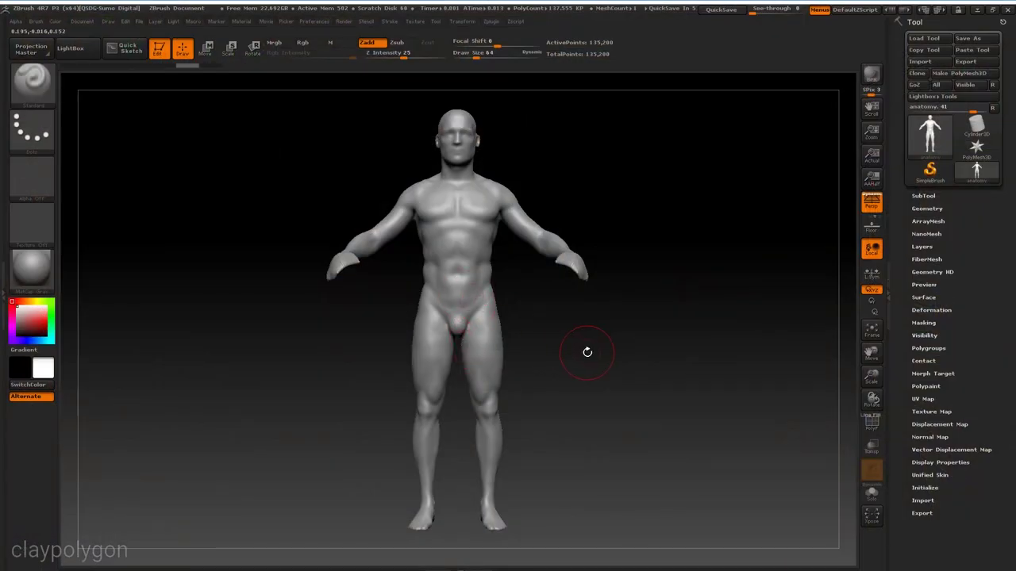
mouse_move(588, 352)
left_mouse_down()
mouse_move(544, 352)
mouse_move(589, 354)
mouse_move(573, 354)
left_mouse_up()
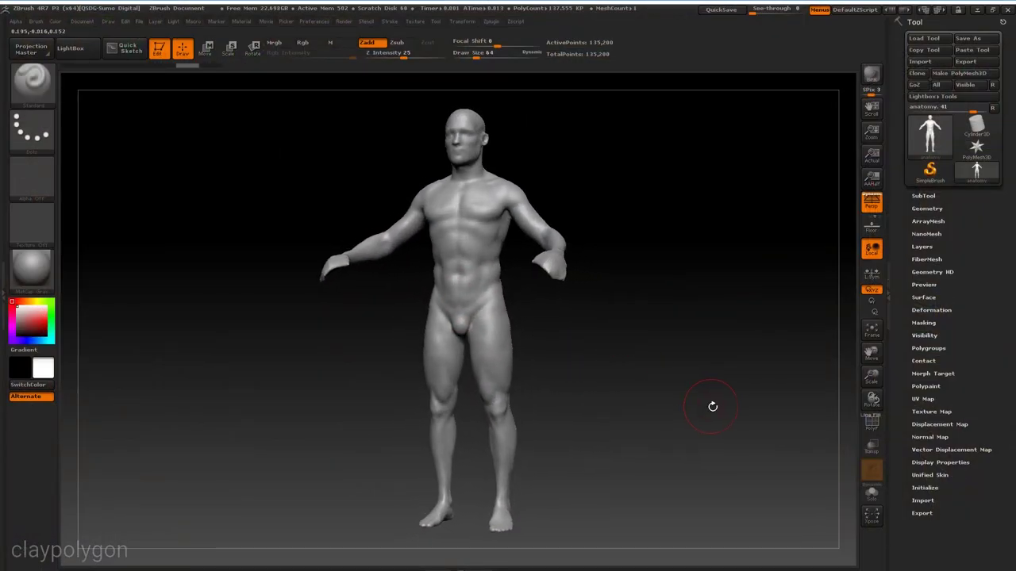
mouse_move(713, 407)
left_mouse_down()
mouse_move(632, 411)
mouse_move(724, 410)
left_mouse_up()
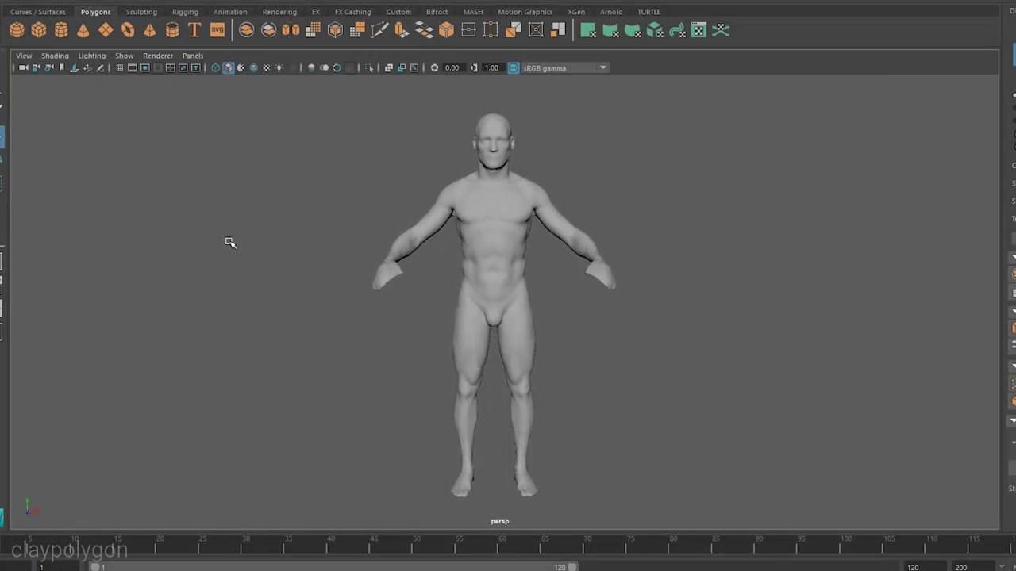
Switch to Maya and show all hidden objects in the scene
left_click_drag(229, 242, 232, 262, "alt")
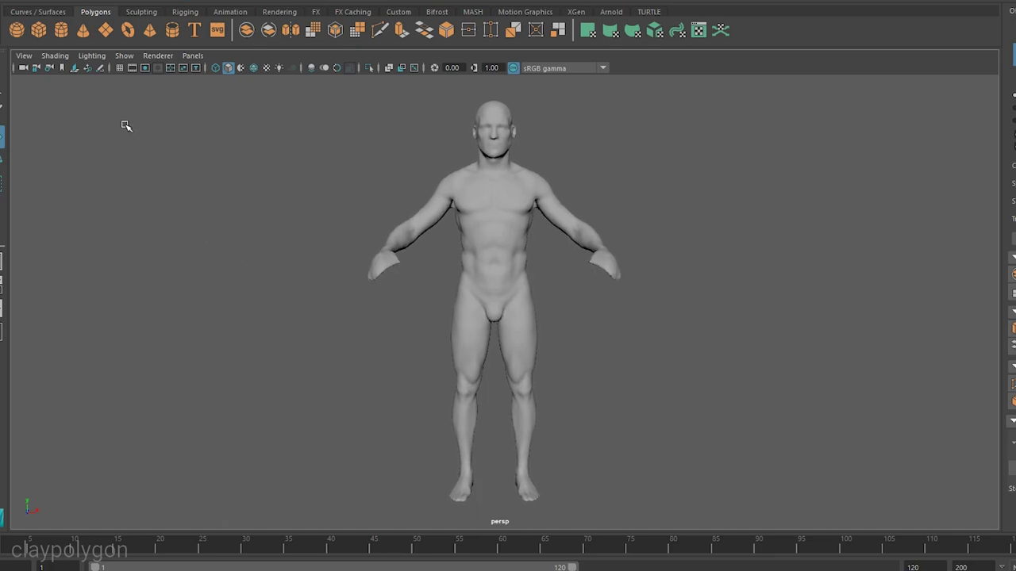
left_click(100, 2)
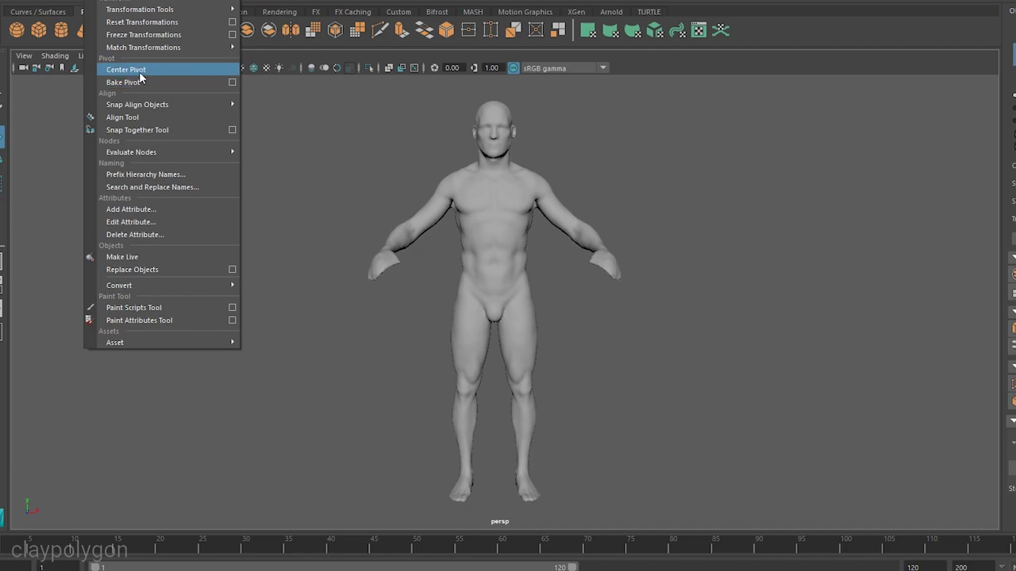
mouse_move(148, 56)
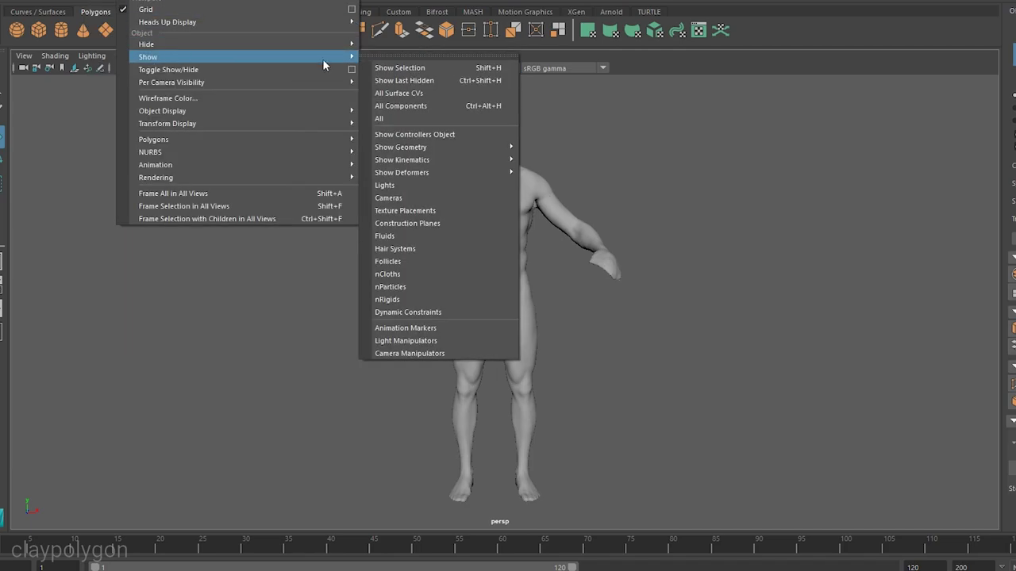
left_click(391, 117)
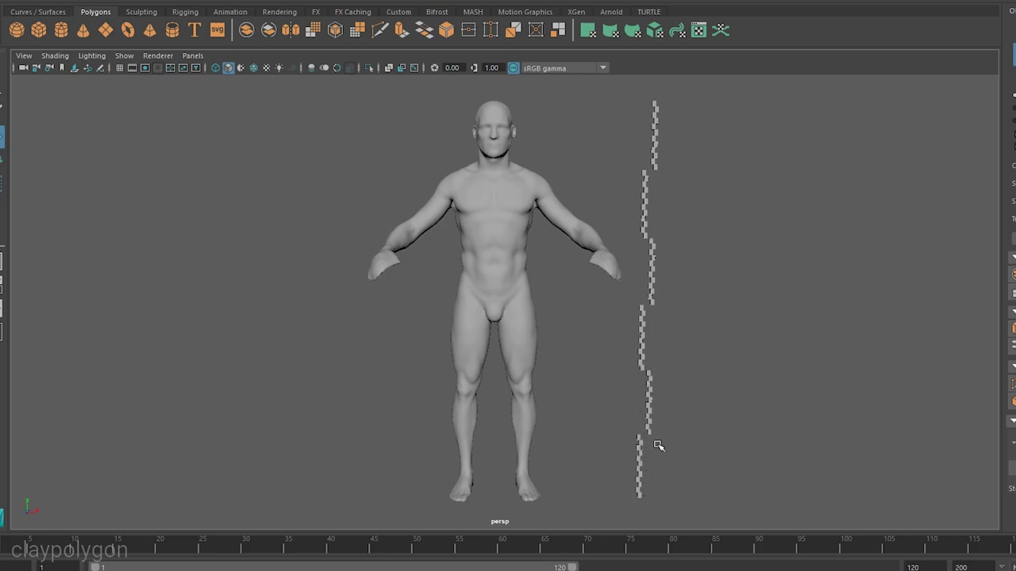
Compare the staggered stack of blocks with the body's height and look over the figure's slices
middle_click_drag(676, 336, 644, 437, "alt")
right_click_drag(644, 437, 696, 385, "alt")
middle_click_drag(696, 386, 633, 387, "alt")
right_click_drag(633, 386, 651, 428, "alt")
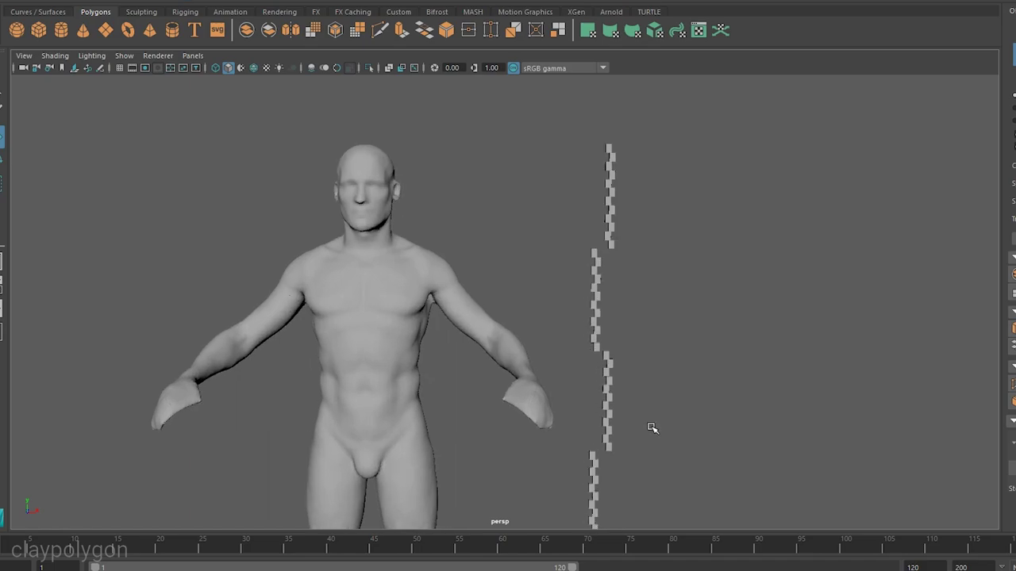
scroll(643, 430, "down", 4)
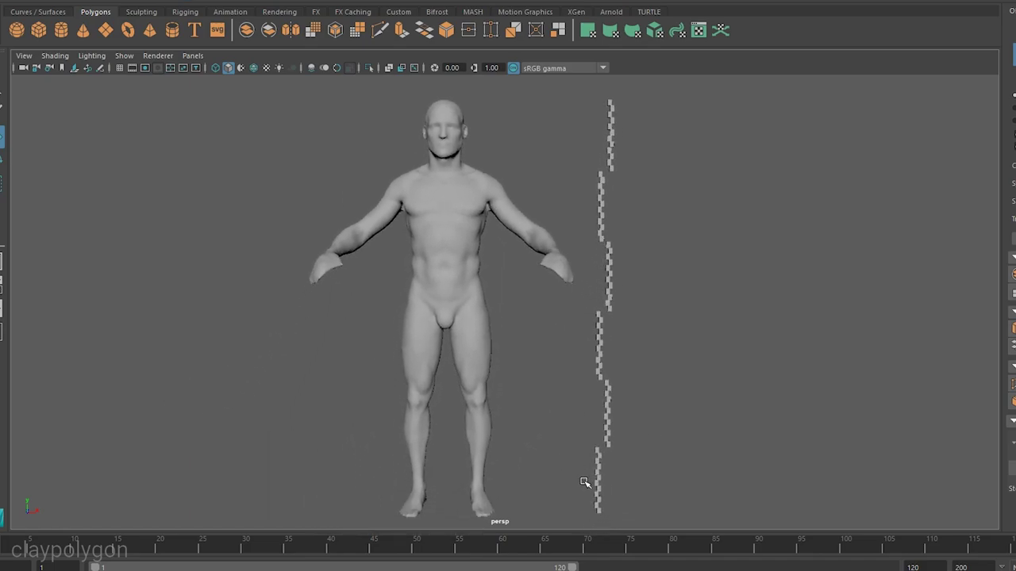
middle_click_drag(502, 208, 789, 286, "alt")
middle_click_drag(183, 333, 527, 279, "alt")
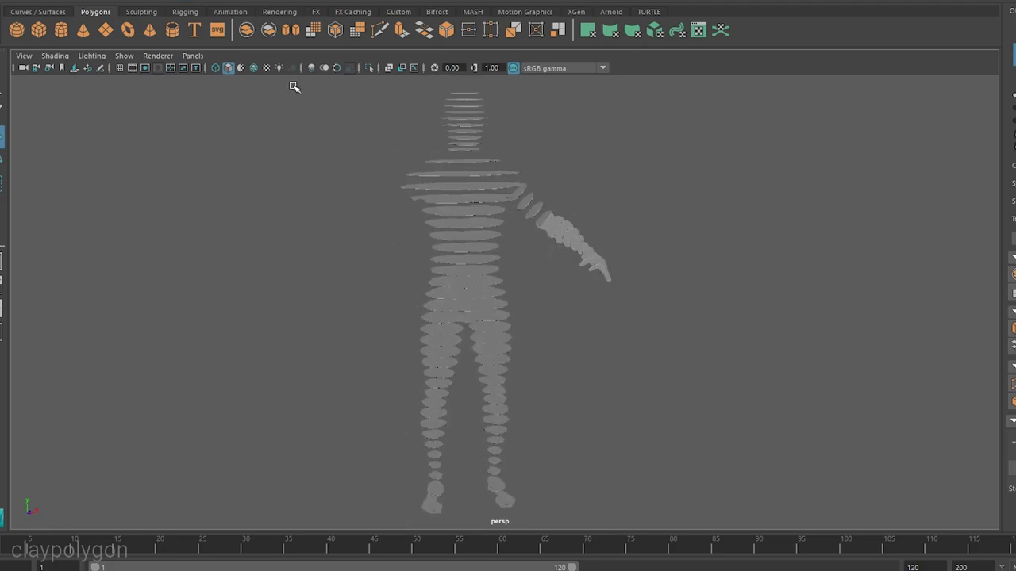
Display wireframe on shaded and place two duplicates of the sliced body in a row beside the original along X
left_click(253, 68)
left_click_drag(422, 314, 494, 314, "alt")
left_click(521, 305)
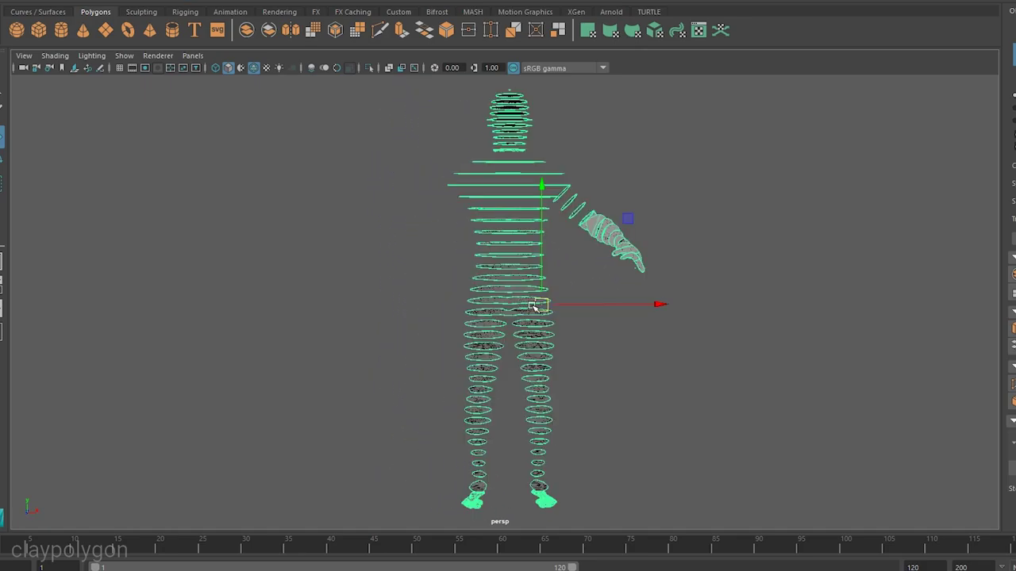
left_click_drag(574, 307, 284, 300, "shift")
middle_click_drag(284, 300, 429, 292, "alt")
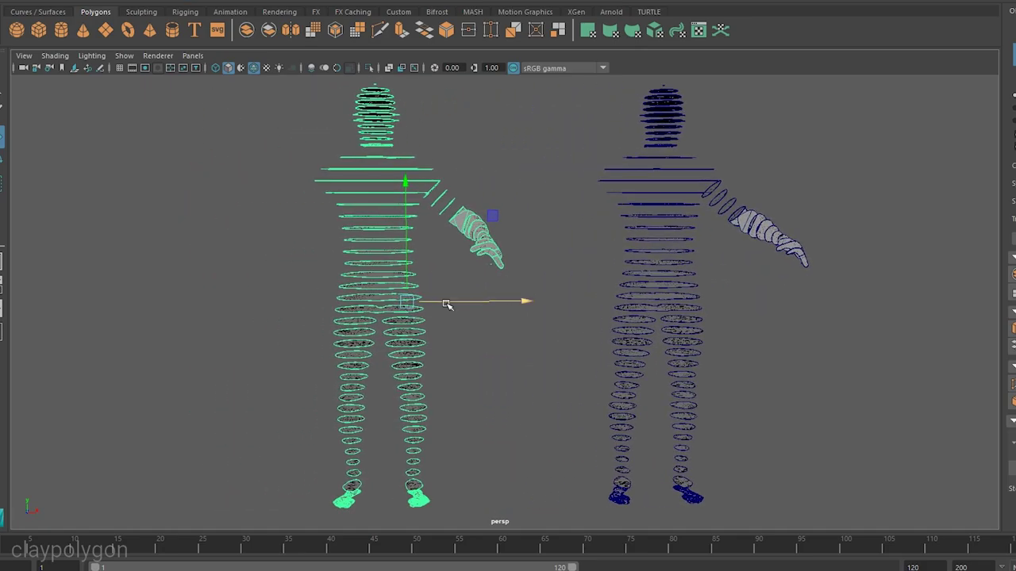
left_click_drag(471, 301, 230, 299, "shift")
middle_click_drag(230, 299, 331, 304, "alt")
Delete the arm slice faces from the copy farthest from the original
key("F11")
left_click(295, 195)
key("Delete")
left_click(302, 203)
key("Delete")
left_click_drag(300, 195, 383, 289)
key("Delete")
Reduce the middle copy to its lowest foot slices by selecting and removing all faces above them
left_click(479, 263)
right_click_drag(477, 206, 487, 238)
scroll(516, 220, "down", 2)
left_click_drag(364, 110, 687, 447)
Duplicate the armless sliced body beside itself and start face selection on the copy
left_click_drag(518, 291, 395, 257)
key("ctrl+d")
left_click(397, 256)
left_click_drag(500, 248, 512, 216, "alt")
right_click_drag(512, 216, 490, 416)
left_click_drag(494, 492, 324, 439)
key("Delete")
left_click_drag(265, 101, 542, 327)
key("ctrl+z")
key("ctrl+z")
Delete the lowest foot slices from the middle armless copy
middle_click_drag(477, 437, 546, 351, "alt")
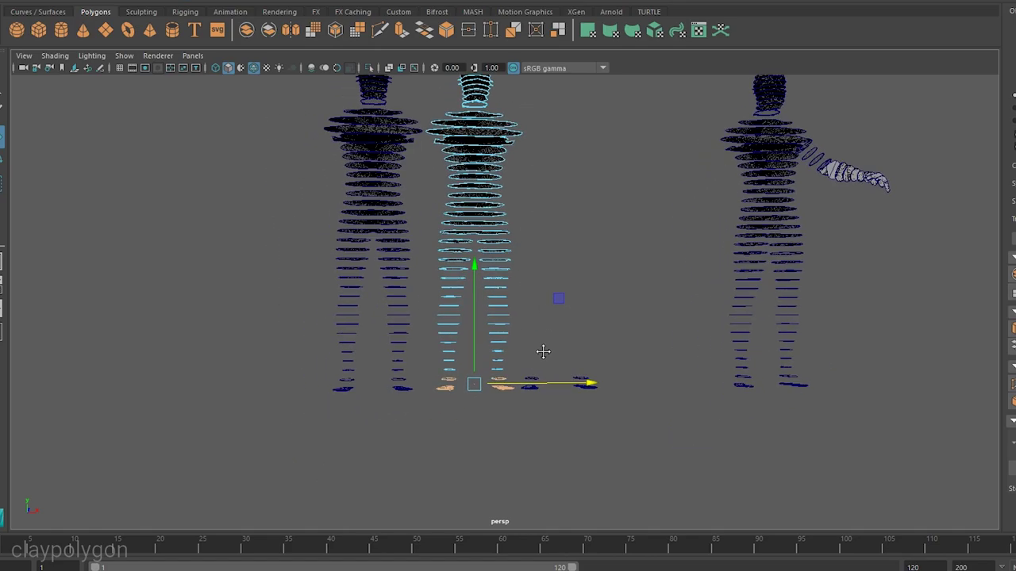
right_click_drag(546, 352, 578, 465, "alt")
left_click_drag(581, 466, 300, 401)
key("Delete")
Delete the leg, torso and head slices above the ankles from the middle copy, keeping only two slices per leg
left_click_drag(519, 372, 213, 232)
key("Delete")
right_click_drag(630, 360, 529, 238, "alt")
middle_click_drag(528, 238, 520, 366, "alt")
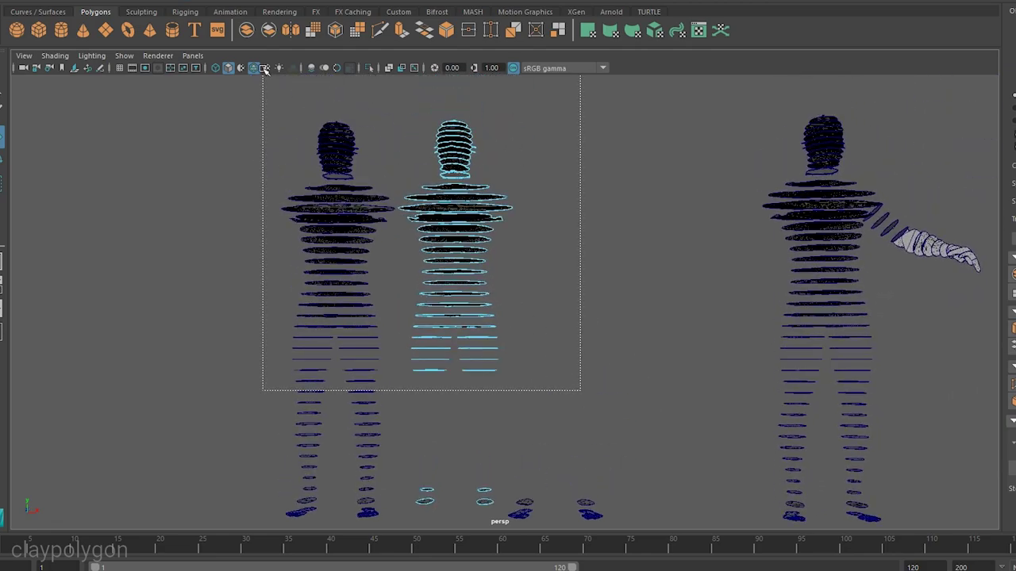
left_click_drag(265, 69, 265, 69)
key("Delete")
Duplicate the full armless body again beside the separated ankle slices and start face selection on the new copy
right_click_drag(443, 360, 476, 359, "alt")
middle_click_drag(476, 360, 563, 258, "alt")
left_click_drag(469, 321, 414, 358)
left_click_drag(456, 210, 385, 210)
left_click(435, 270)
right_click_drag(547, 222, 547, 258)
left_click_drag(533, 421, 534, 402, "alt")
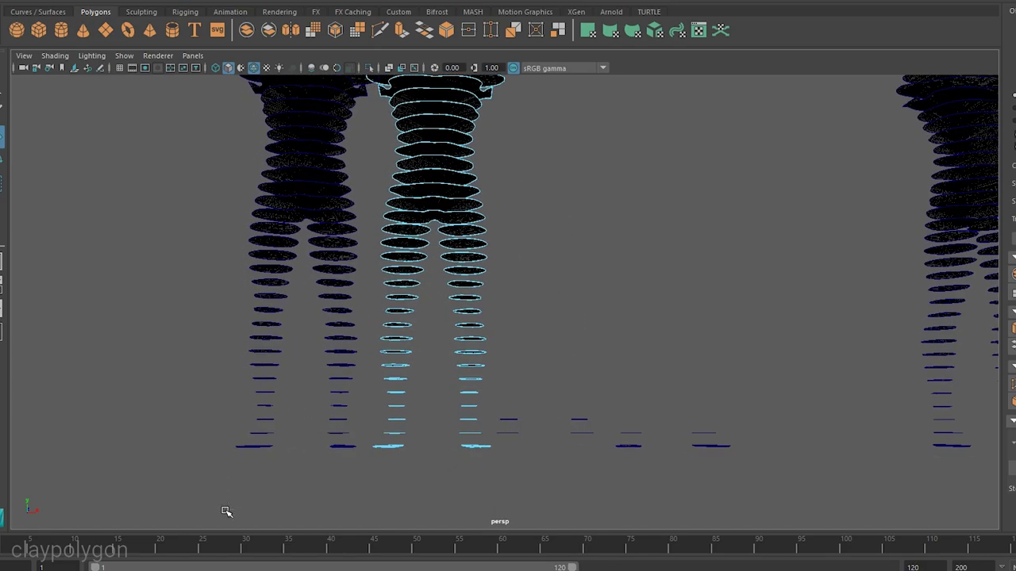
Delete the foot and ankle slices already separated from the bottom of the new copy
left_click_drag(228, 512, 236, 261)
key("Delete")
key("Delete")
Delete everything above the two lowest remaining slice levels on the new copy and remove the leftover armless body
left_click_drag(567, 329, 246, 90)
right_click_drag(628, 261, 565, 275, "alt")
middle_click_drag(565, 275, 563, 345, "alt")
left_click_drag(563, 345, 300, 113)
key("Delete")
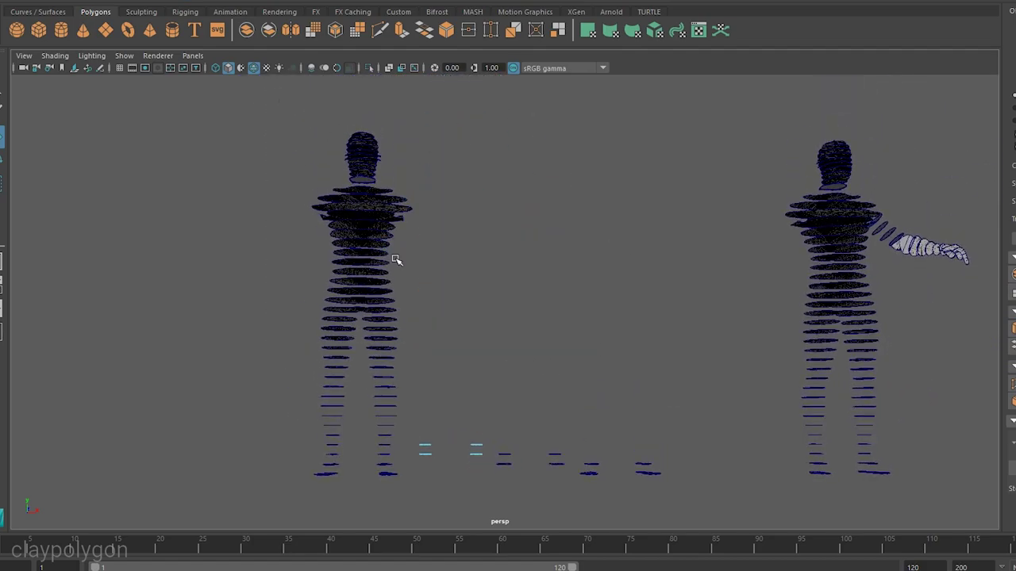
left_click(400, 260)
key("Delete")
Examine the three separated foot and ankle slice groups from several angles, switching off the wireframe overlay
middle_click_drag(554, 443, 548, 358, "alt")
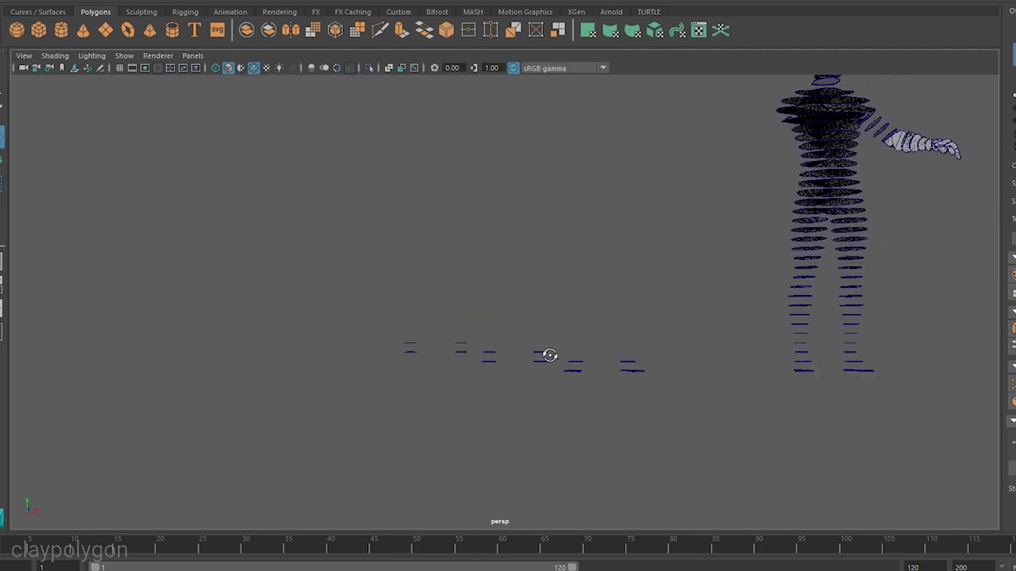
left_click_drag(549, 358, 548, 404, "alt")
right_click_drag(548, 404, 614, 379, "alt")
middle_click_drag(614, 378, 556, 393, "alt")
right_click_drag(556, 393, 609, 451, "alt")
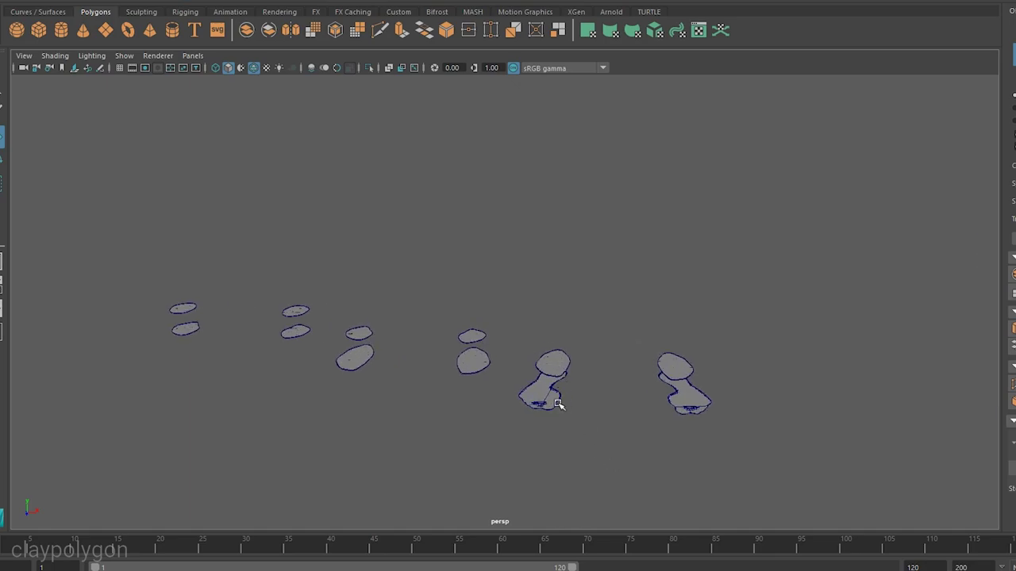
left_click_drag(560, 405, 572, 329, "alt")
left_click_drag(469, 333, 444, 390, "alt")
middle_click_drag(436, 413, 465, 375, "alt")
right_click_drag(465, 375, 491, 436, "alt")
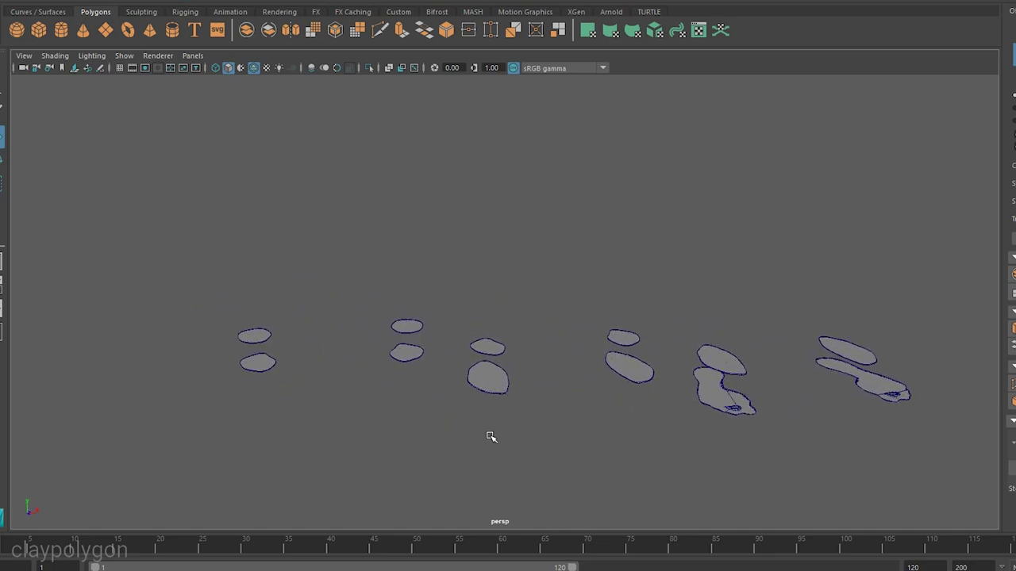
left_click(253, 68)
left_click_drag(526, 331, 511, 329, "alt")
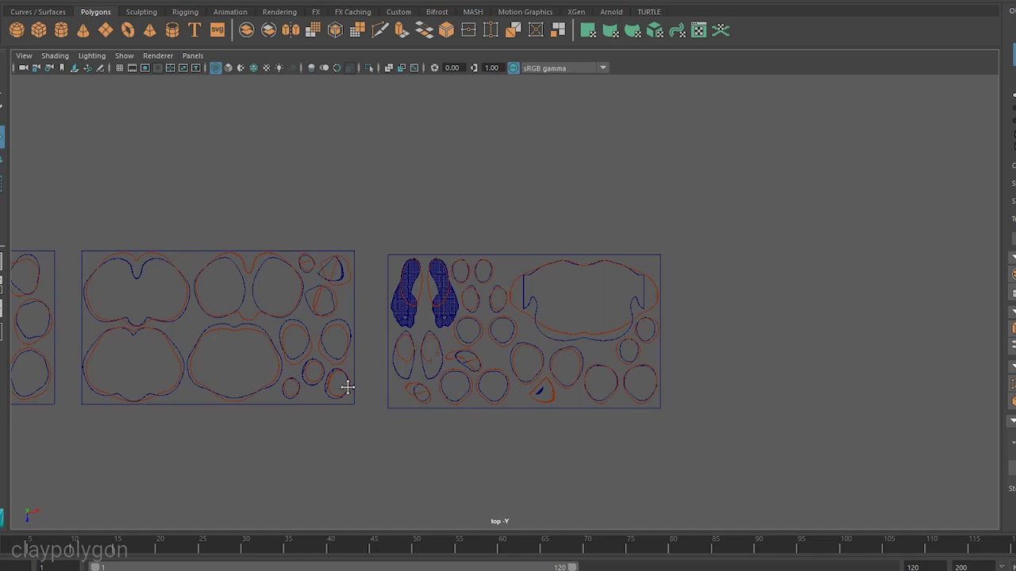
Look along the row of slice layout sheets in the top view, from the foot-slice sheet to the far end
middle_click_drag(348, 387, 503, 390, "alt")
middle_click_drag(329, 368, 373, 373, "alt")
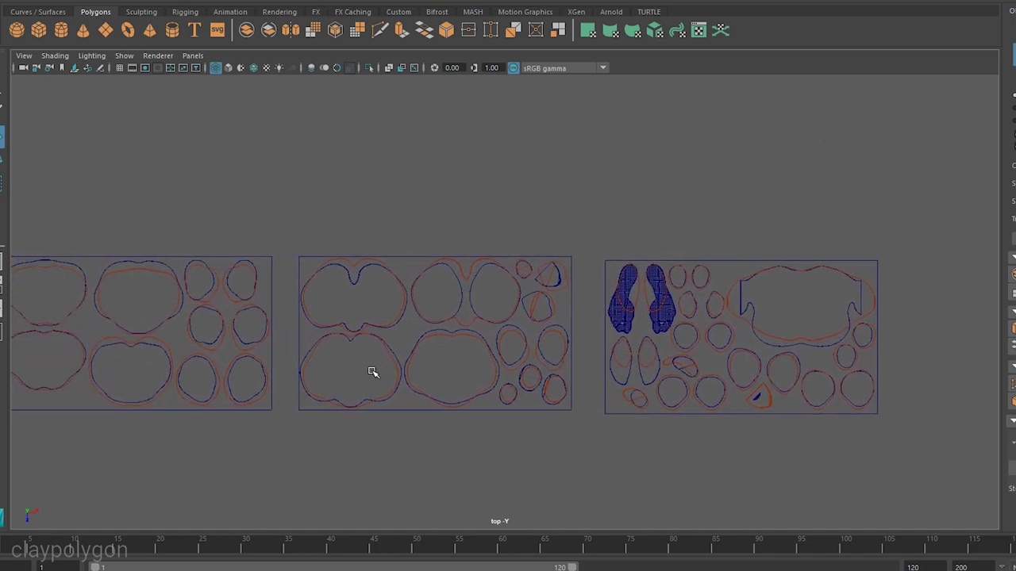
middle_click_drag(279, 366, 423, 367, "alt")
middle_click_drag(338, 367, 543, 362, "alt")
middle_click_drag(325, 361, 384, 359, "alt")
right_click_drag(524, 402, 441, 304, "alt")
middle_click_drag(441, 304, 453, 304, "alt")
right_click_drag(508, 333, 449, 317, "alt")
middle_click_drag(344, 336, 596, 336, "alt")
middle_click_drag(178, 304, 260, 304, "alt")
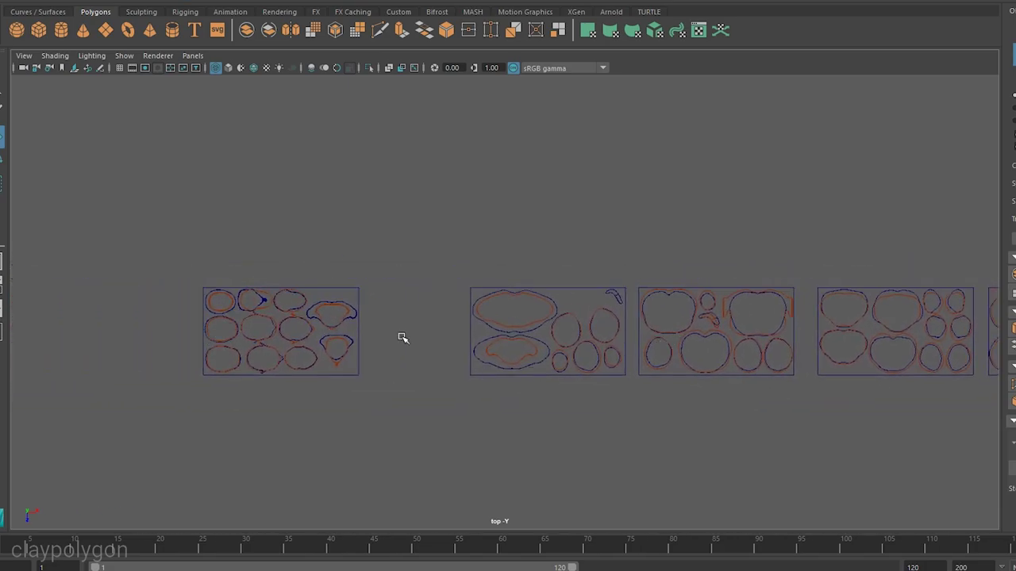
Return to the foot-slice sheet and compare the red and blue outlines across the neighbouring sheets
middle_click_drag(635, 328, 193, 311, "alt")
right_click_drag(627, 342, 732, 376, "alt")
middle_click_drag(733, 376, 513, 381, "alt")
right_click_drag(555, 428, 669, 471, "alt")
middle_click_drag(686, 476, 512, 456, "alt")
right_click_drag(524, 460, 586, 488, "alt")
middle_click_drag(601, 392, 548, 397, "alt")
right_click_drag(567, 425, 603, 440, "alt")
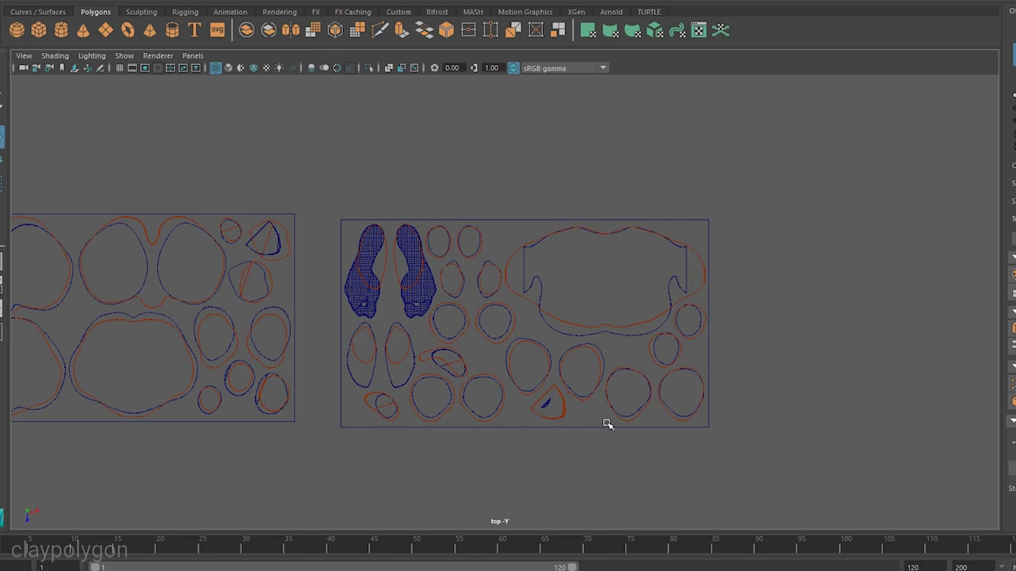
right_click_drag(607, 424, 572, 390, "alt")
middle_click_drag(275, 358, 395, 353, "alt")
middle_click_drag(110, 343, 498, 336, "alt")
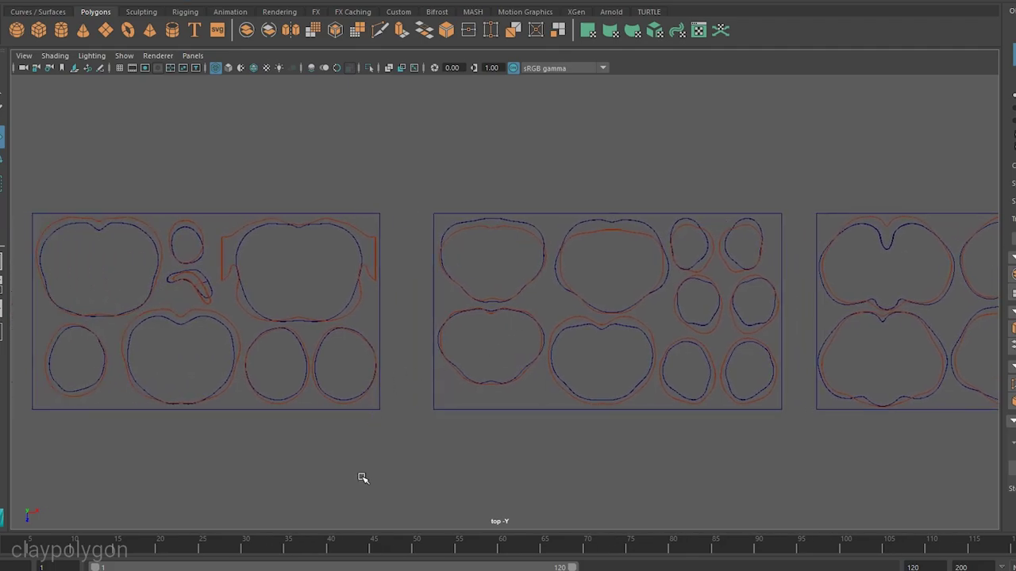
scroll(594, 424, "down", 5)
middle_click_drag(515, 403, 468, 387, "alt")
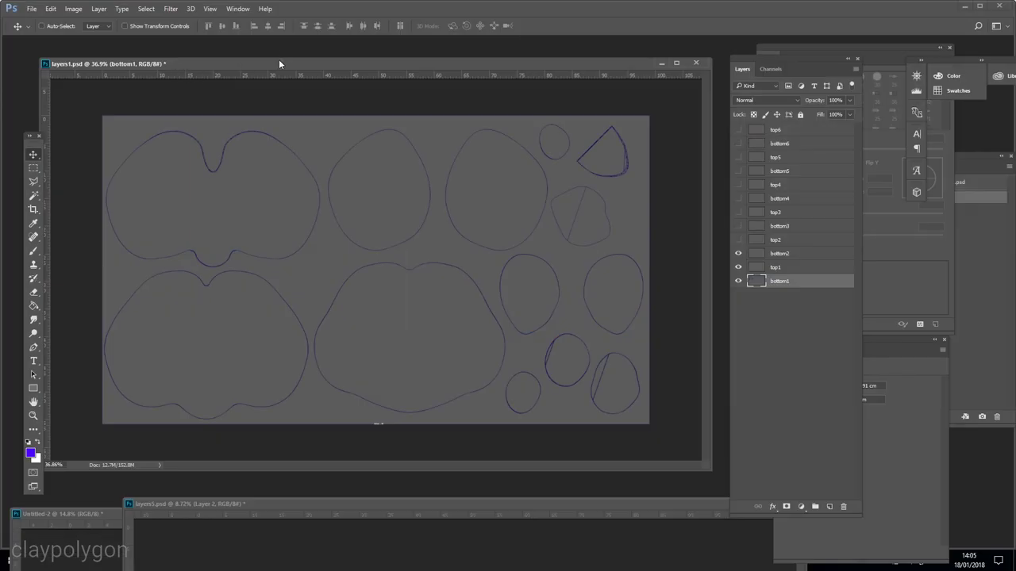
Switch to Photoshop, make layers top2 through bottom5 visible in layers1.psd, and select bottom5
left_click_drag(280, 63, 287, 53)
left_click(738, 240)
left_click(738, 226)
left_click(738, 212)
left_click(738, 199)
left_click(738, 185)
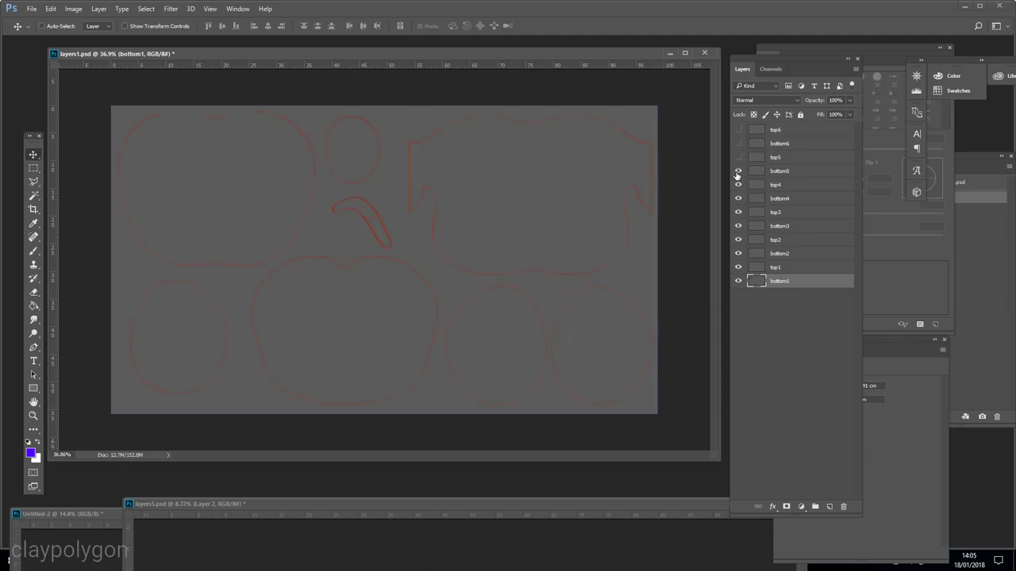
left_click(772, 183)
left_click(776, 170)
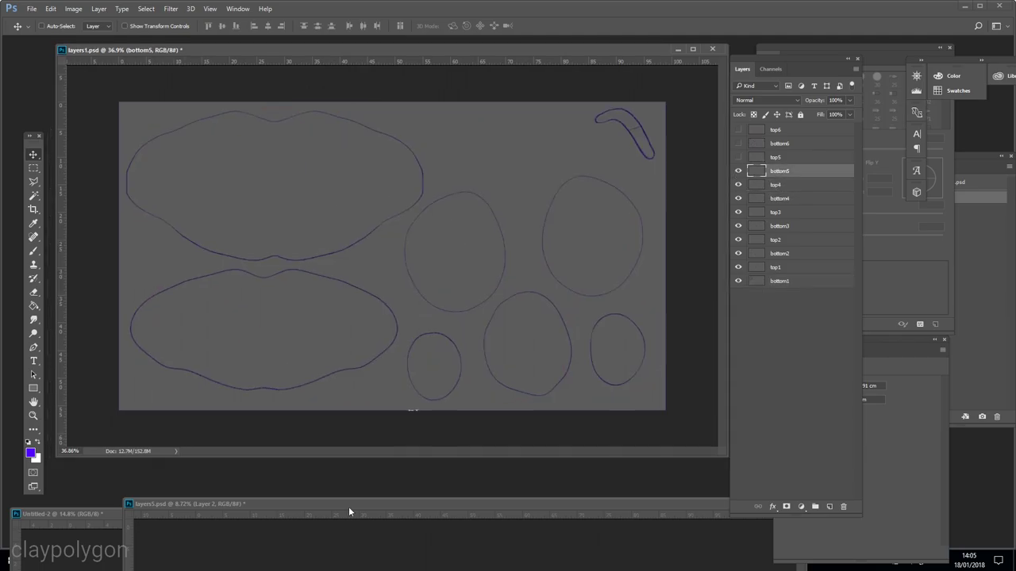
Bring layers5.psd forward and copy the blue page rectangle into the upper-left corner of its sheet
left_click(347, 505)
left_click_drag(348, 505, 290, 84)
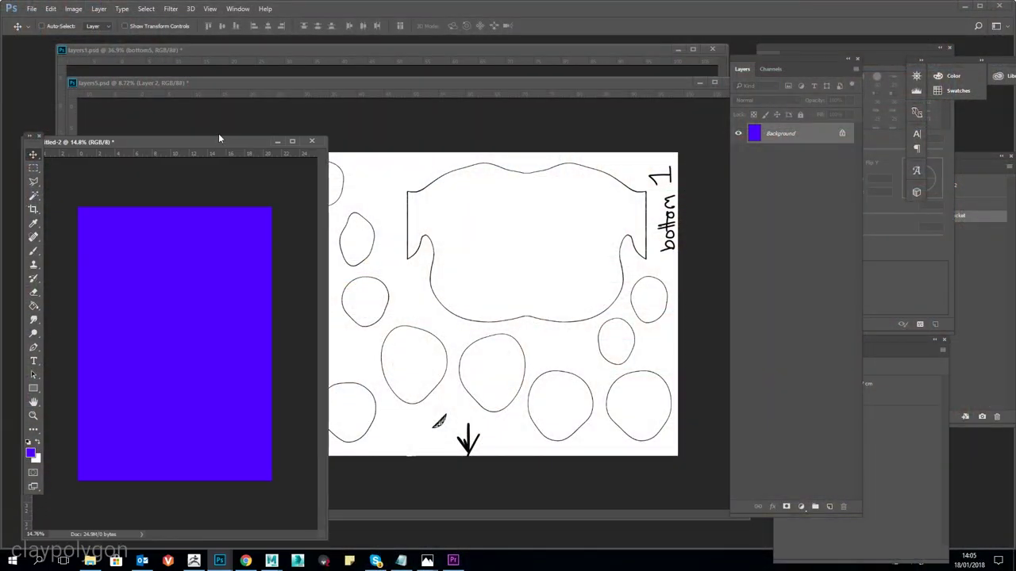
left_click_drag(201, 256, 178, 282)
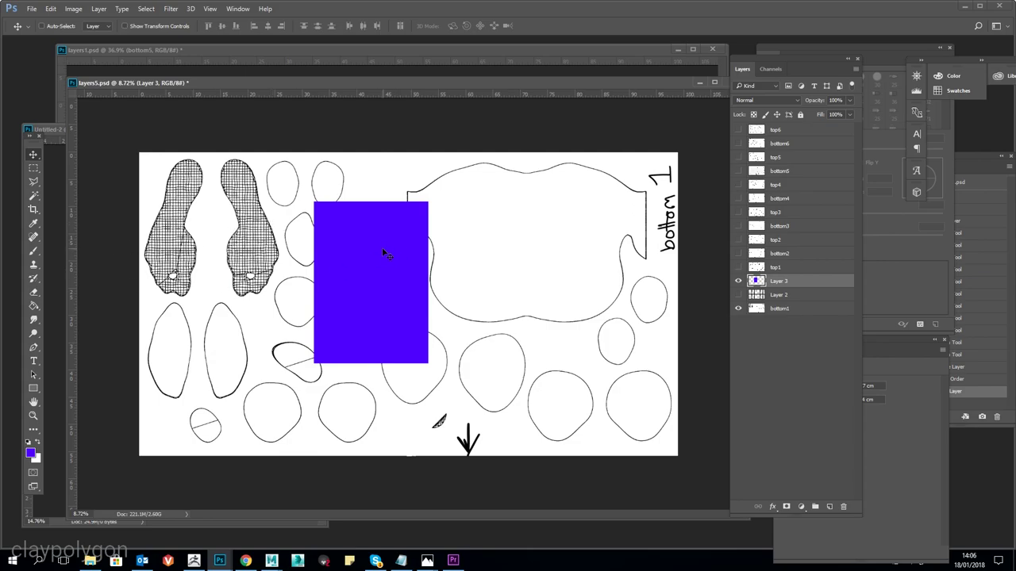
mouse_move(384, 252)
left_mouse_down()
mouse_move(235, 238)
mouse_move(238, 212)
mouse_move(297, 214)
mouse_move(201, 185)
left_mouse_up()
Show the Layer 2 page grid, lower its opacity, and move the blue page to the far end of the upper row
left_click(738, 295)
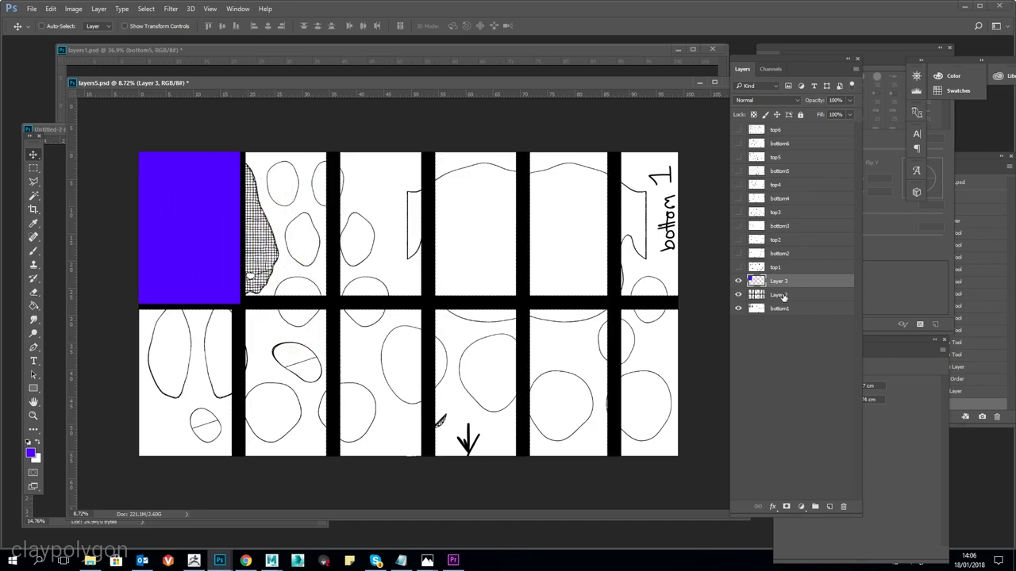
left_click(786, 296)
left_click_drag(850, 110, 822, 113)
left_click(786, 282)
left_click_drag(238, 250, 598, 251)
Hide the blue page layer, duplicate the page grid with the sheet drawing, and merge the copies into one layer
left_click(738, 282)
left_click_drag(781, 296, 830, 507)
key("ctrl+e")
Cut the upper row of pages from the merged sheet onto its own layer and hide the remainder
left_click(33, 168)
left_click_drag(127, 141, 776, 305)
right_click(476, 240)
left_click(512, 335)
left_click(738, 309)
Cut the last three pages of the upper row onto separate layers with Layer Via Cut
mouse_move(688, 144)
left_mouse_down()
mouse_move(559, 306)
mouse_move(615, 340)
left_mouse_up()
right_click(634, 251)
left_click(670, 346)
left_click(738, 294)
left_click_drag(659, 147, 521, 310)
left_click_drag(585, 147, 409, 311)
right_click(473, 225)
left_click(523, 322)
Turn on Auto-Select for the Move tool and spread the three cut pages apart, away from the upper row
key("v")
left_click(738, 309)
left_click(738, 294)
left_click_drag(657, 246, 519, 366)
left_click(779, 308)
left_click(41, 25)
left_click_drag(569, 232, 505, 329)
left_click_drag(663, 244, 625, 331)
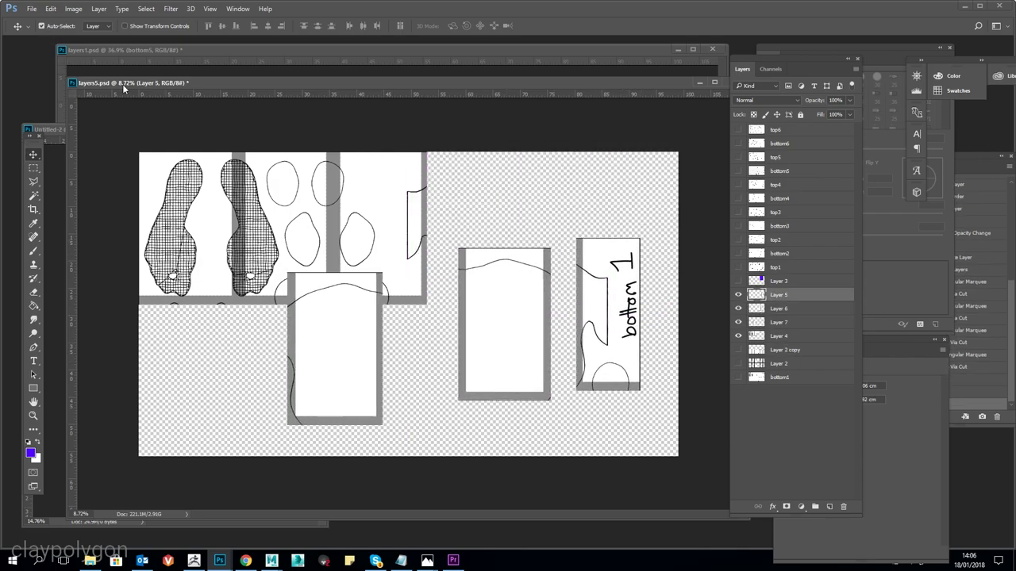
Create a new blank portrait document and move the layers5.psd window beside it
left_click(31, 9)
left_click(39, 21)
left_click(719, 434)
left_click_drag(469, 83, 688, 88)
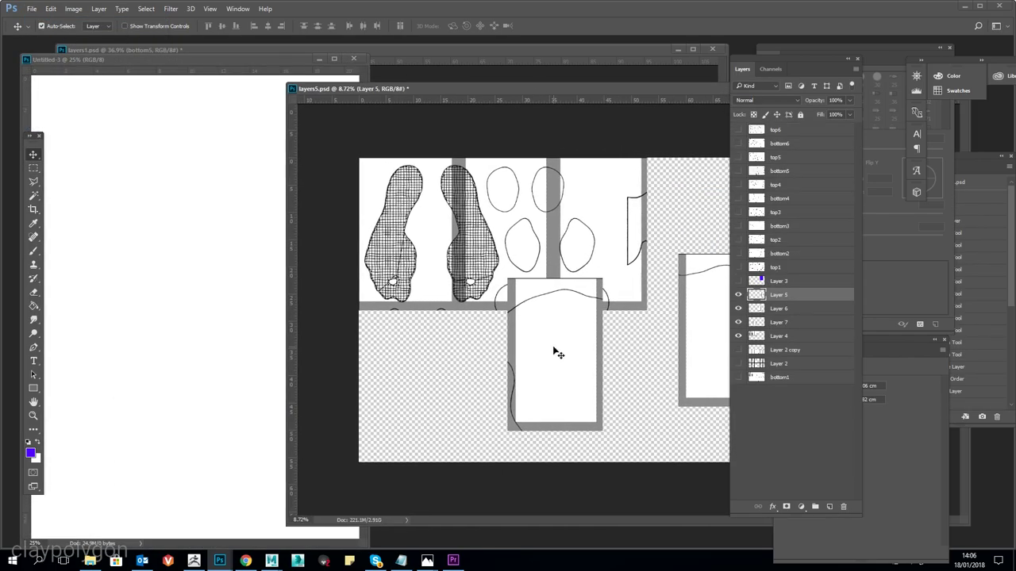
Copy the three cut pages from layers5.psd into the new blank document, including the one marked "bottom 1"
left_click_drag(556, 352, 150, 309)
left_click_drag(712, 314, 200, 250)
left_click_drag(508, 88, 397, 88)
left_click_drag(699, 290, 106, 273)
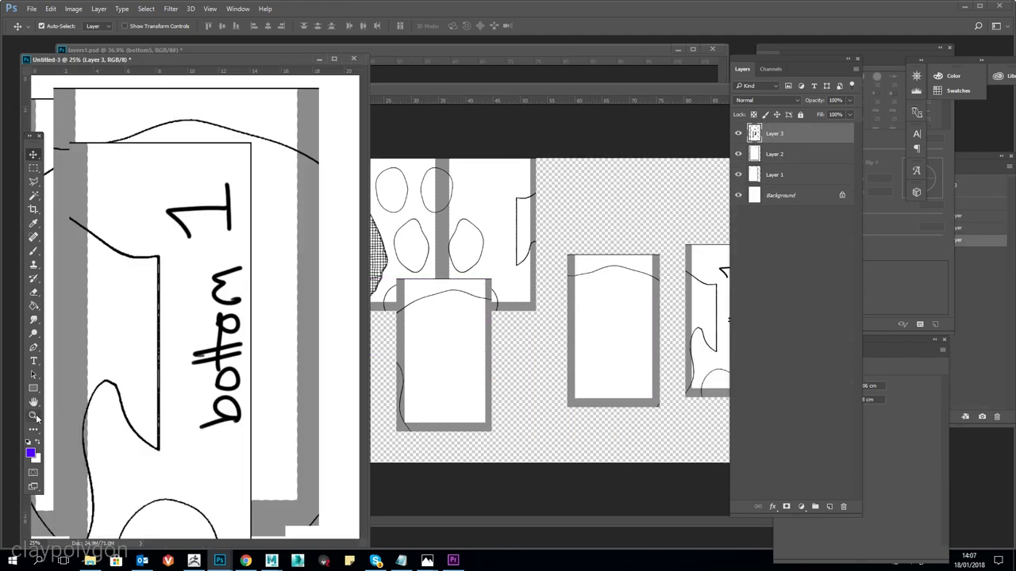
Reposition the copied pages so that they sit within the new document's canvas
key("ctrl+0")
left_click_drag(150, 227, 174, 199)
left_click_drag(262, 317, 277, 317)
left_click_drag(99, 318, 127, 318)
Toggle the visibility of Layers 1 to 3 to view the copied pages individually
left_click_drag(738, 133, 738, 174)
left_click(738, 154)
left_click(738, 154)
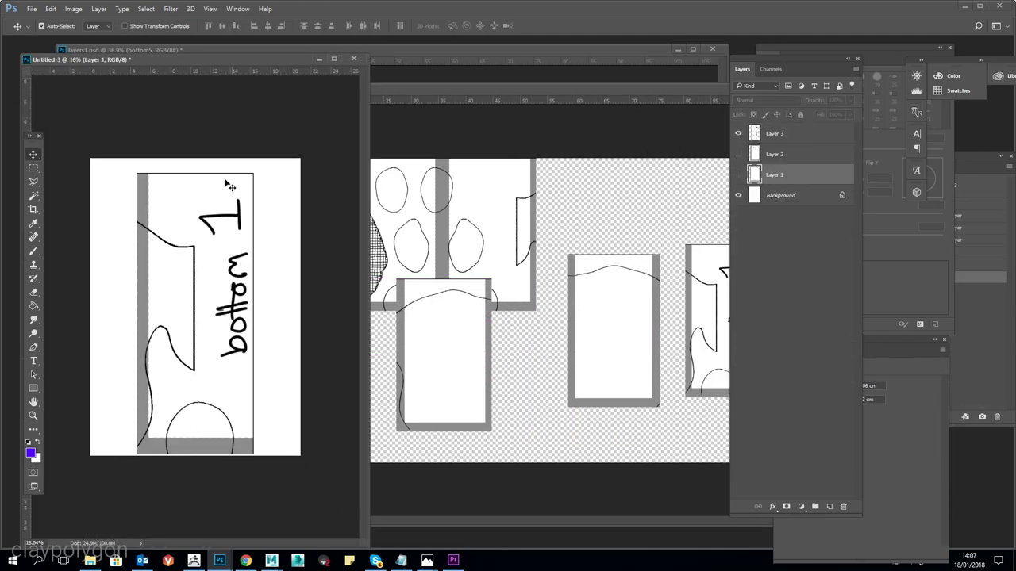